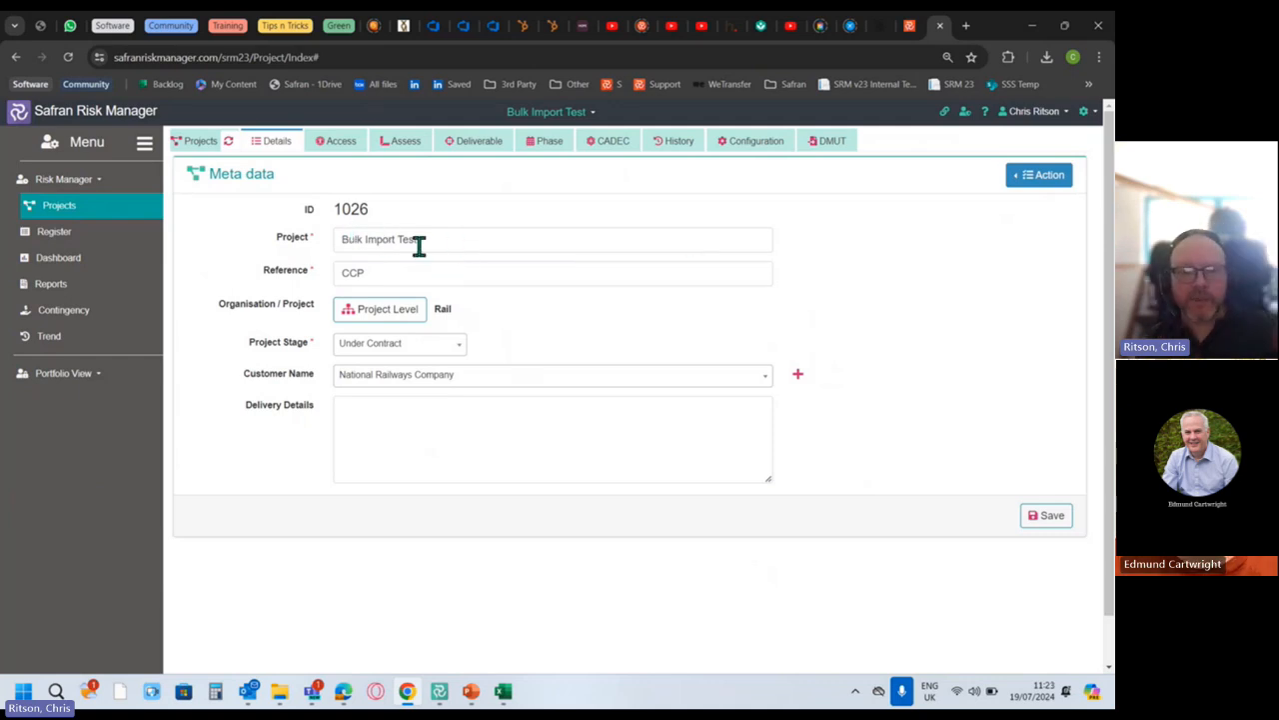
Open Project Level and view the organisation structure, closing it without changes.
left_click(372, 274)
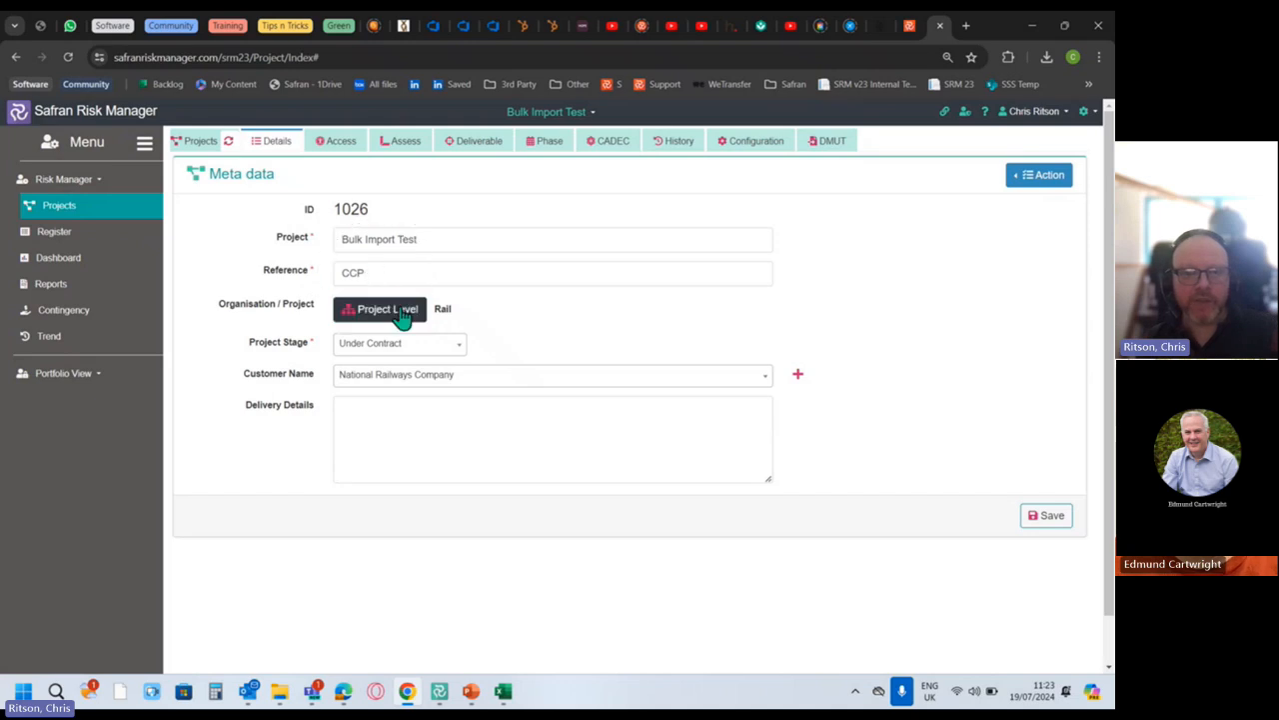
left_click(403, 314)
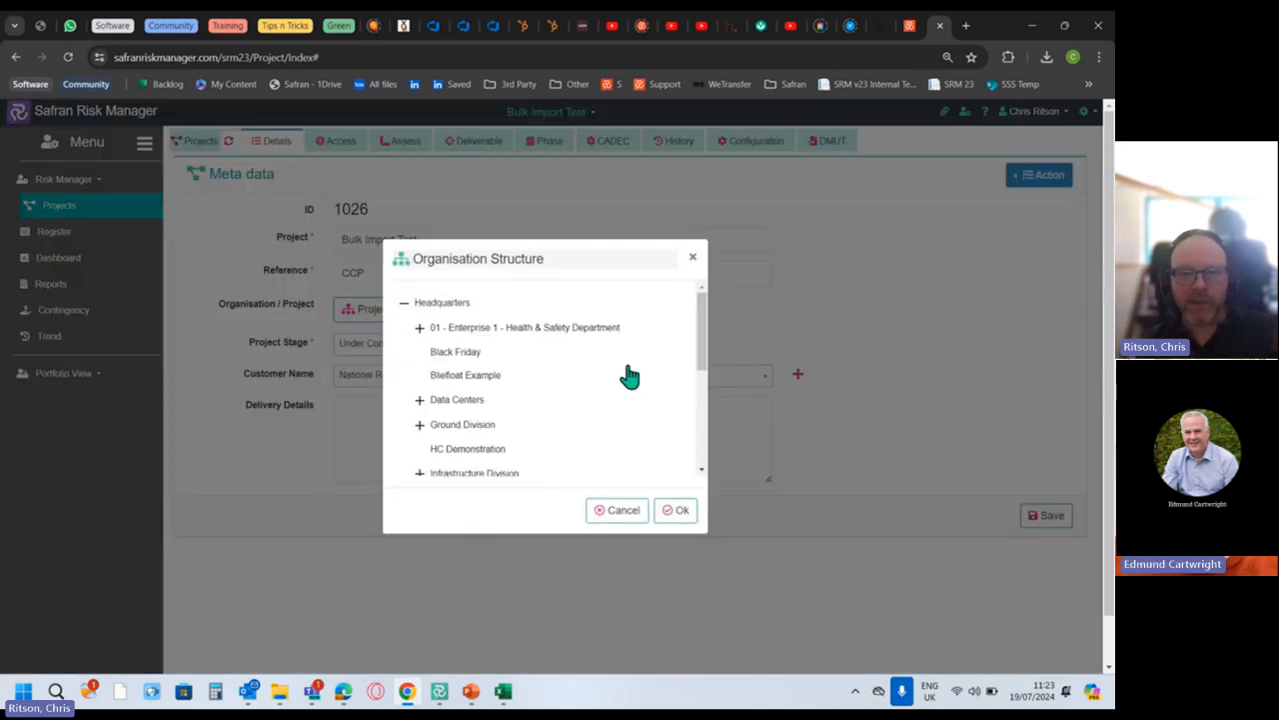
left_click(692, 258)
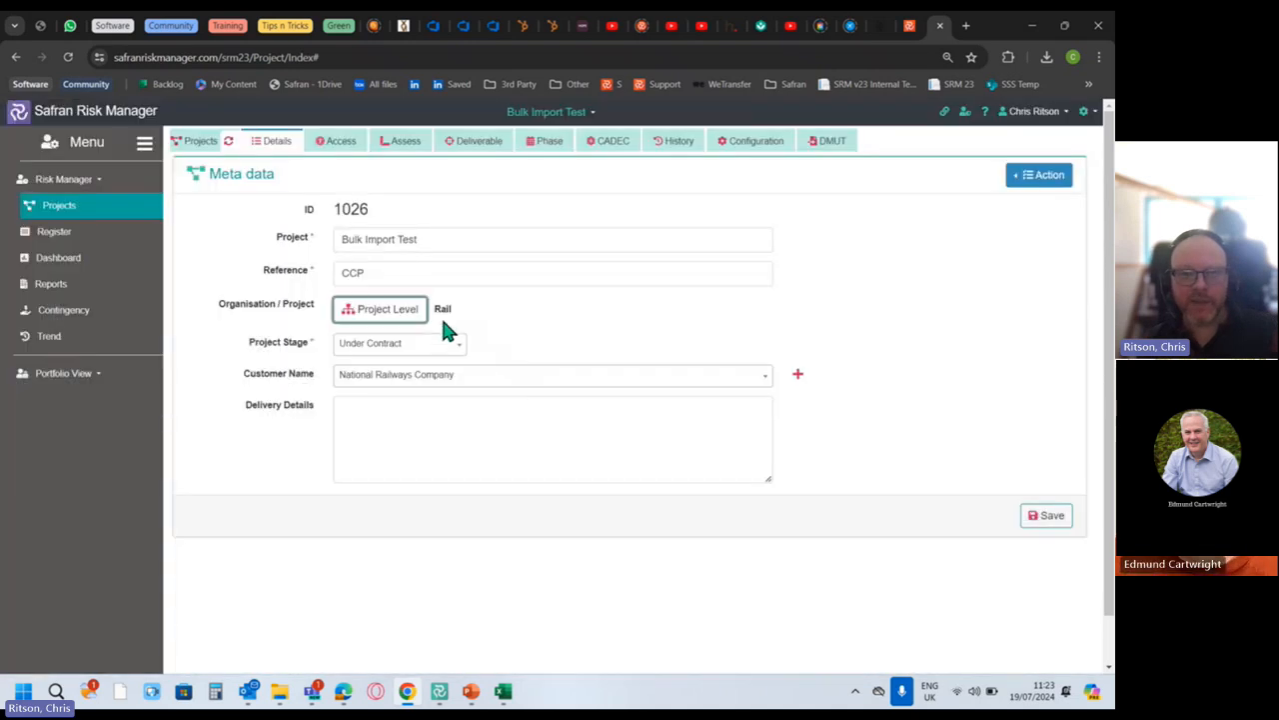
Keep project stage Under Contract and customer National Railways Company, then show the Access settings.
left_click(460, 350)
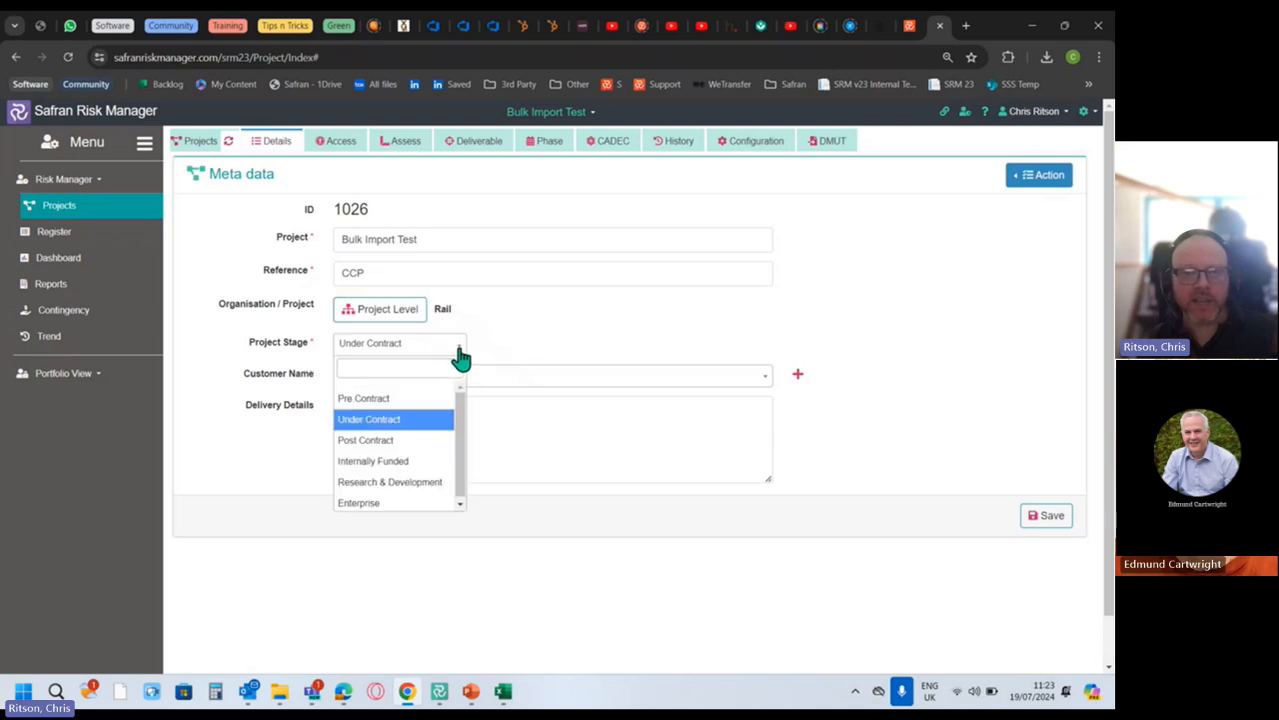
left_click(516, 352)
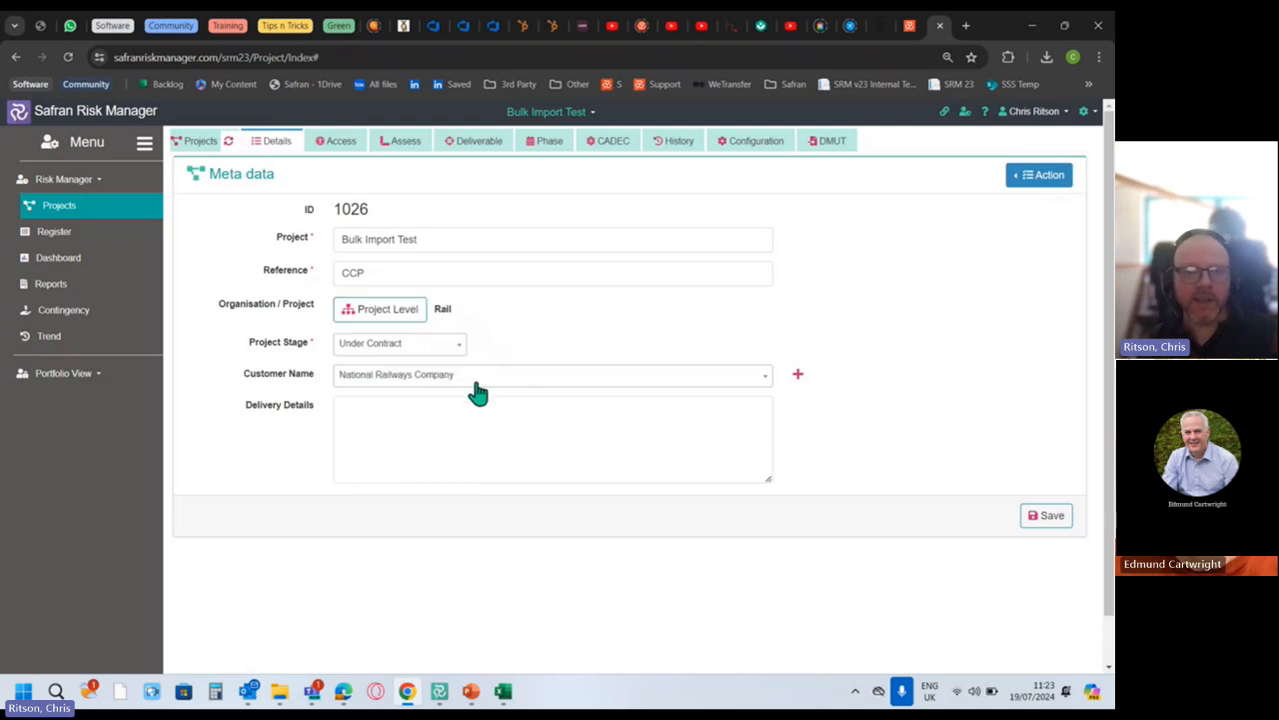
left_click(531, 382)
left_click(532, 381)
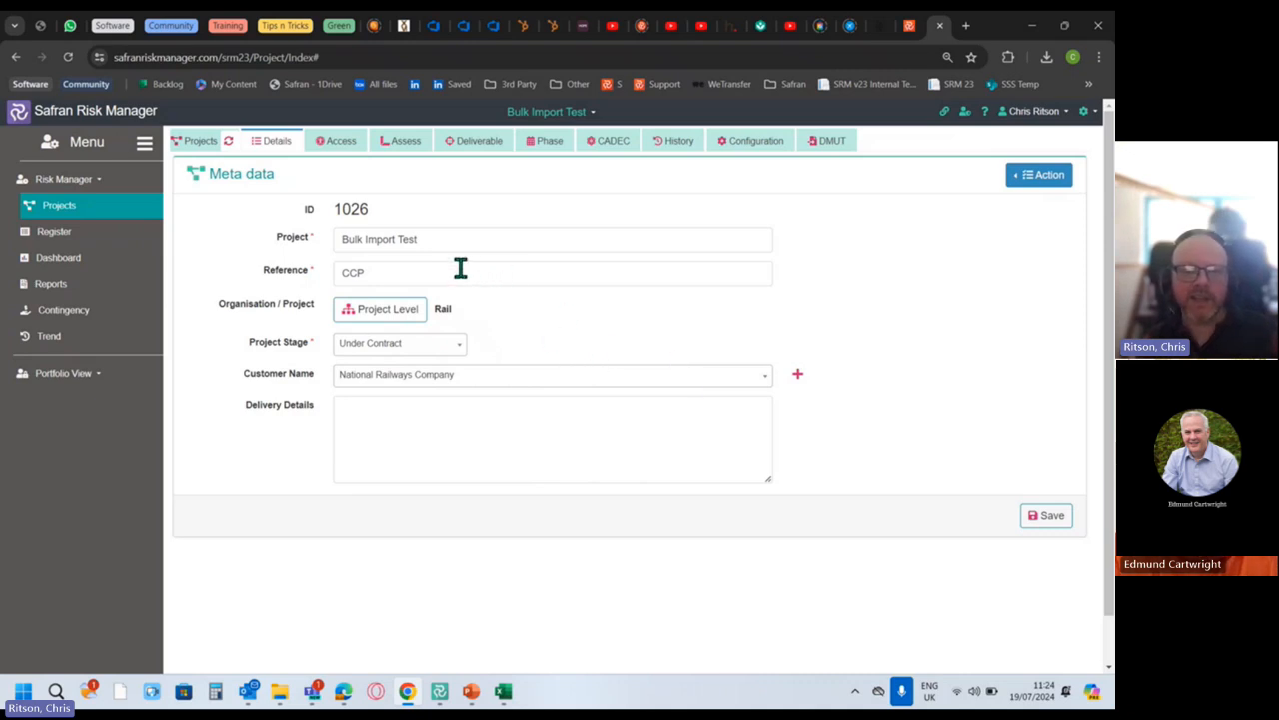
left_click(333, 146)
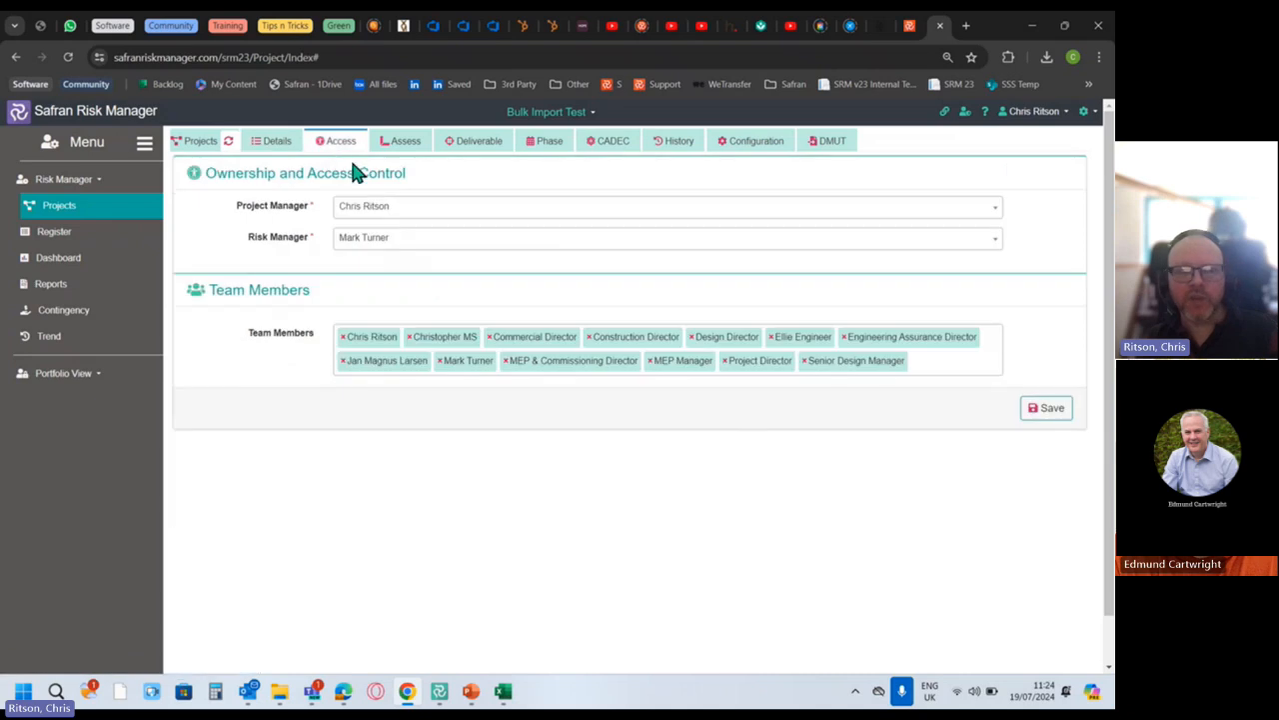
Go from Access to the Assess tab's Score page and its Assessment Criteria rating grid.
left_click(297, 207)
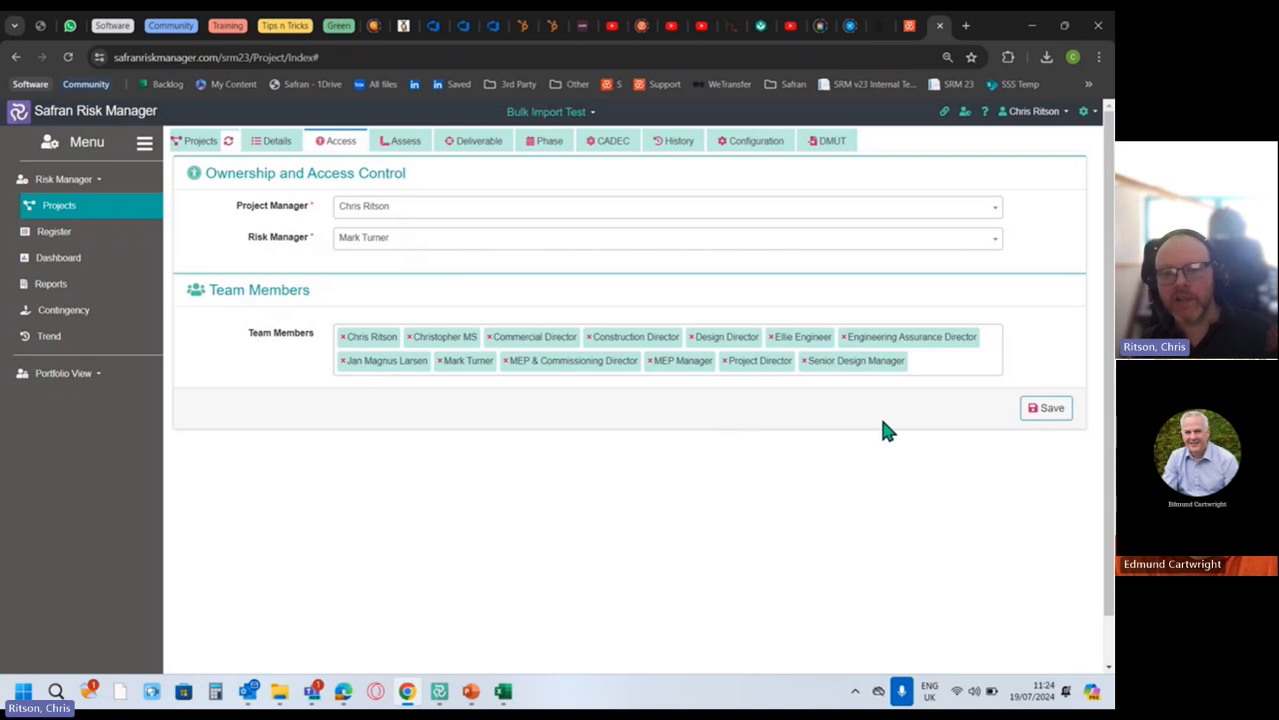
left_click(217, 295)
left_click(405, 143)
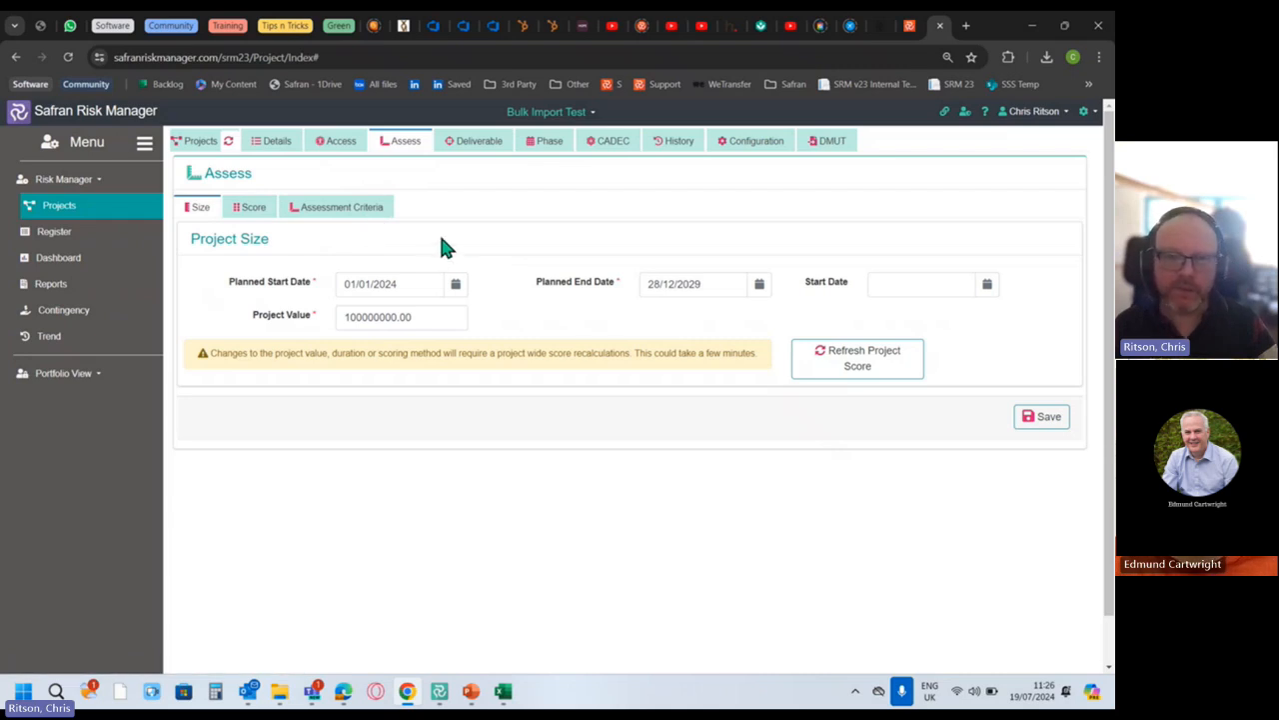
left_click(250, 206)
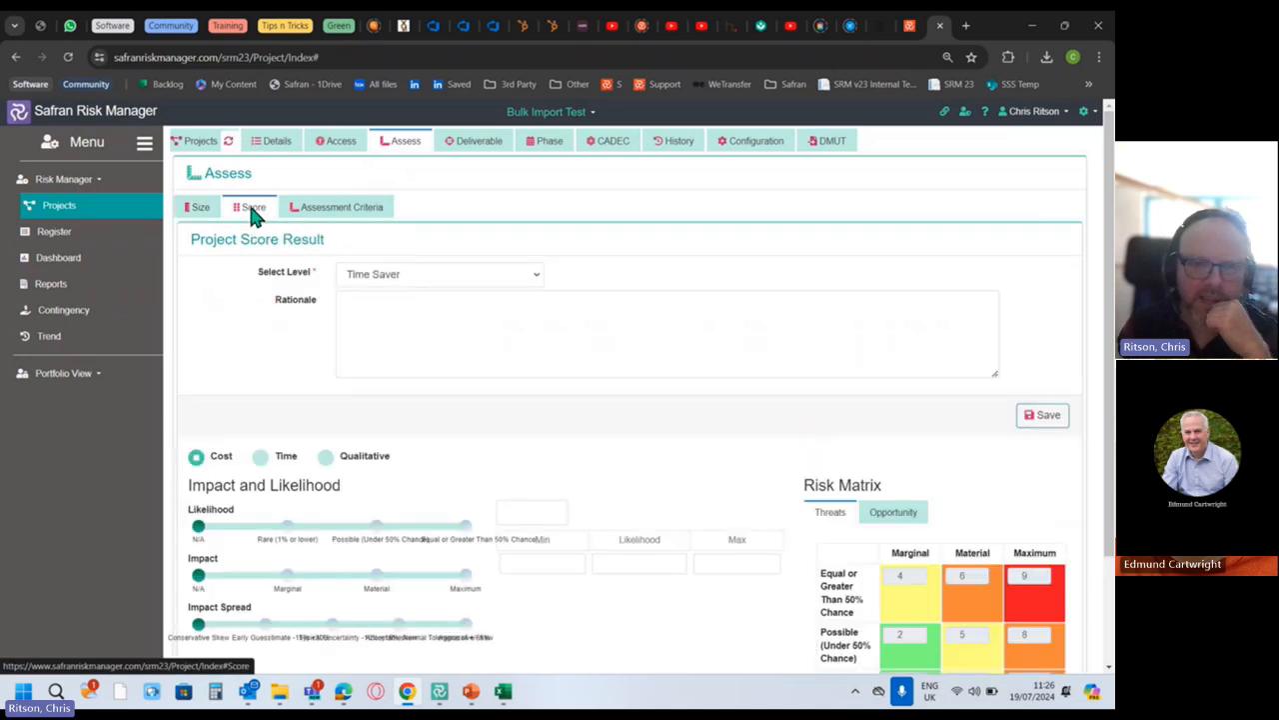
left_click(345, 208)
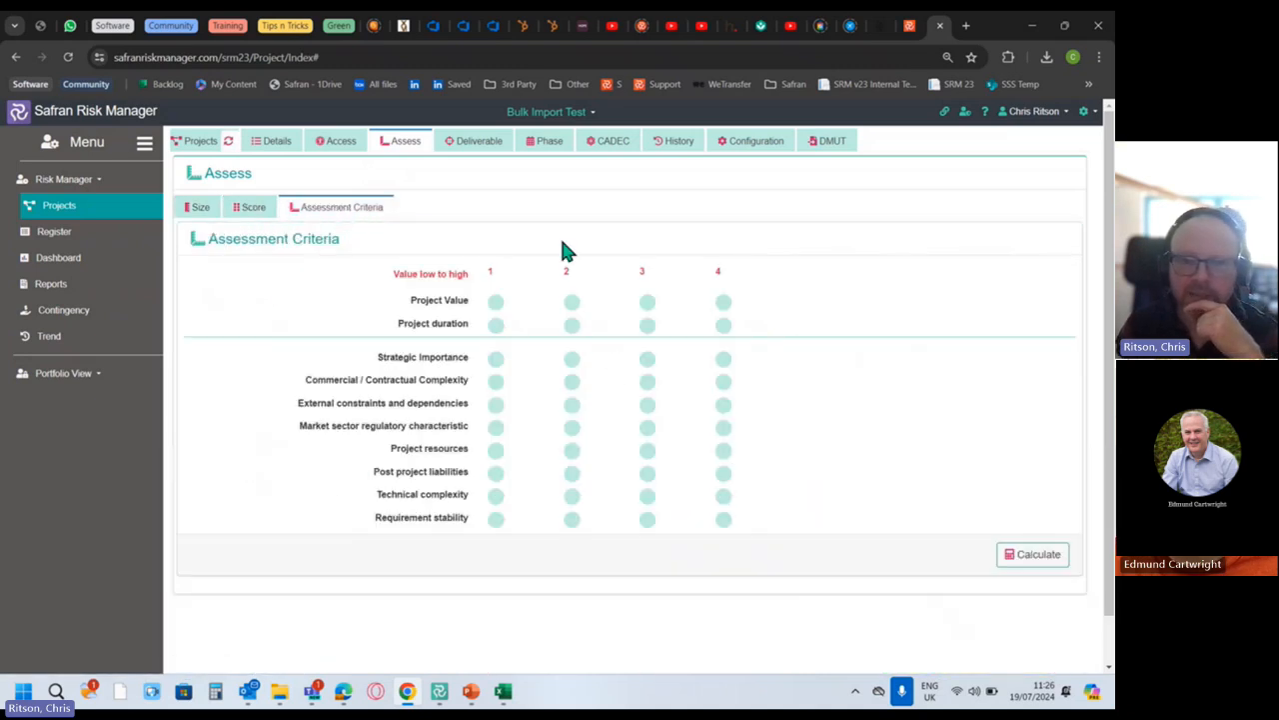
Rate Strategic Importance 1, External constraints 3, Commercial/Contractual Complexity 4 and Project Value 4.
scroll(745, 360, "down", 1)
left_click(723, 309)
left_click(648, 353)
left_click(722, 328)
left_click(497, 309)
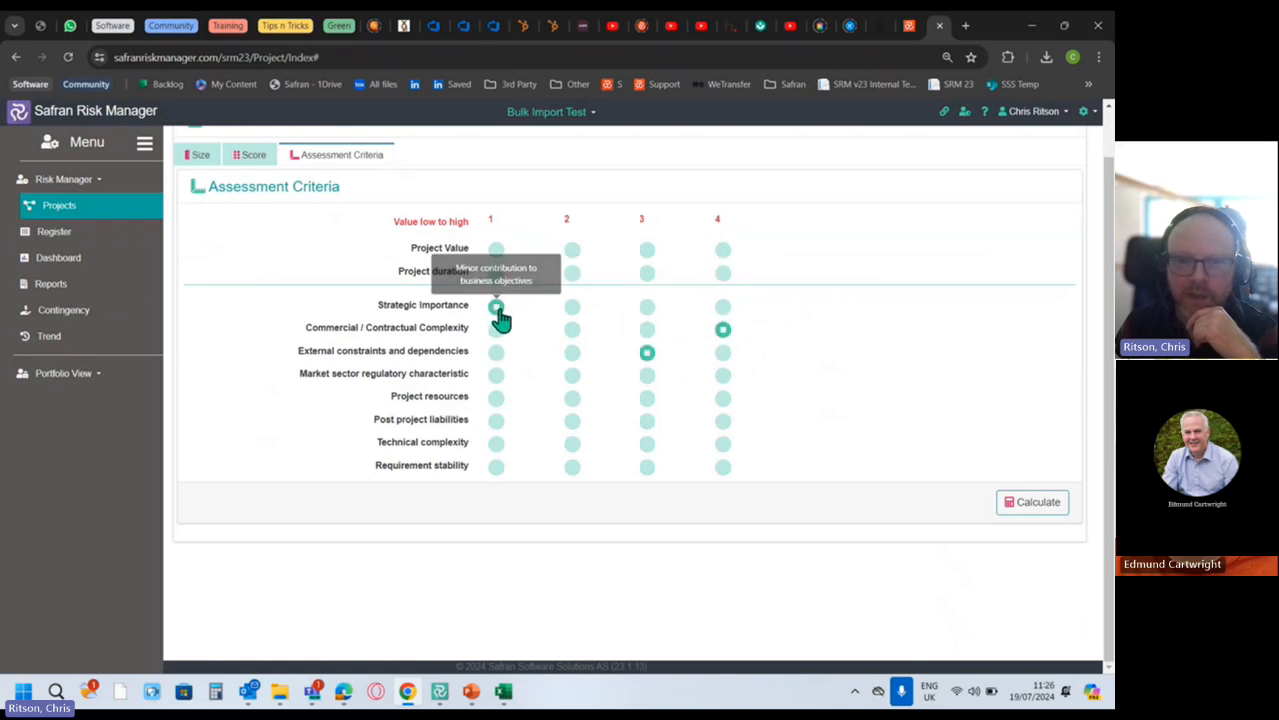
left_click(723, 252)
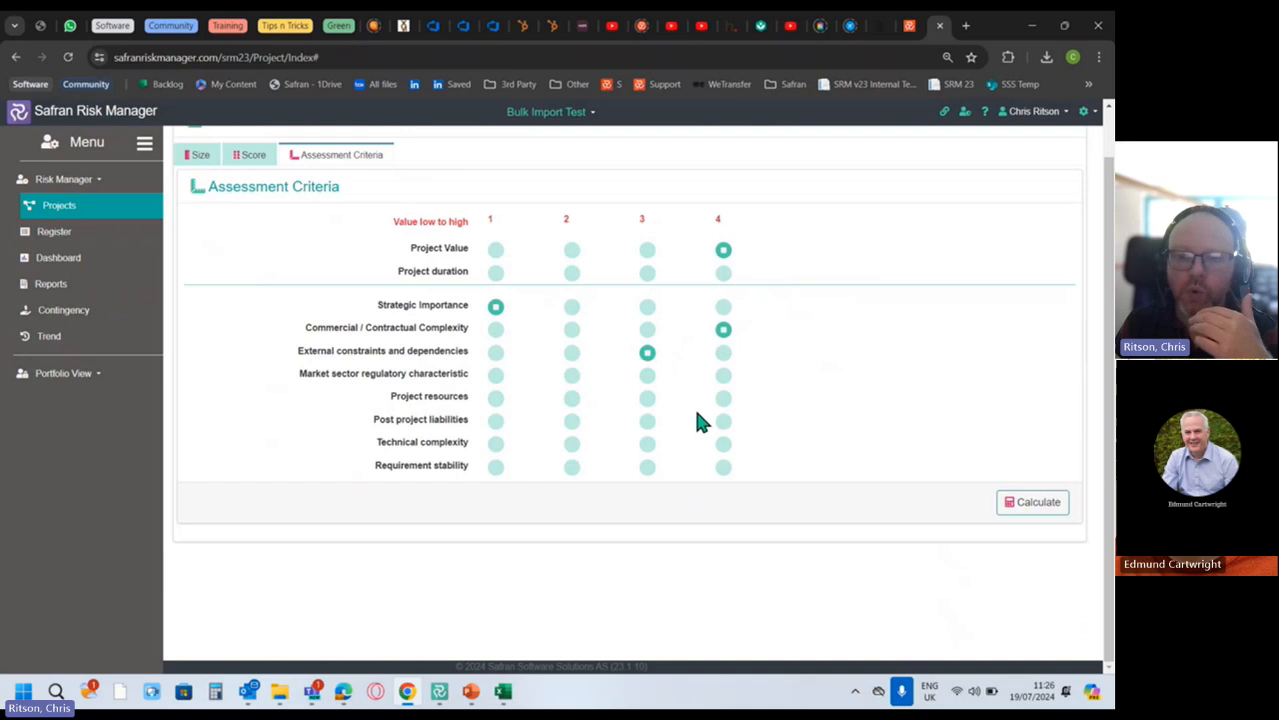
Calculate the assessment level (Level 1) and bring up the Project Objectives deliverable list.
scroll(735, 530, "up", 1)
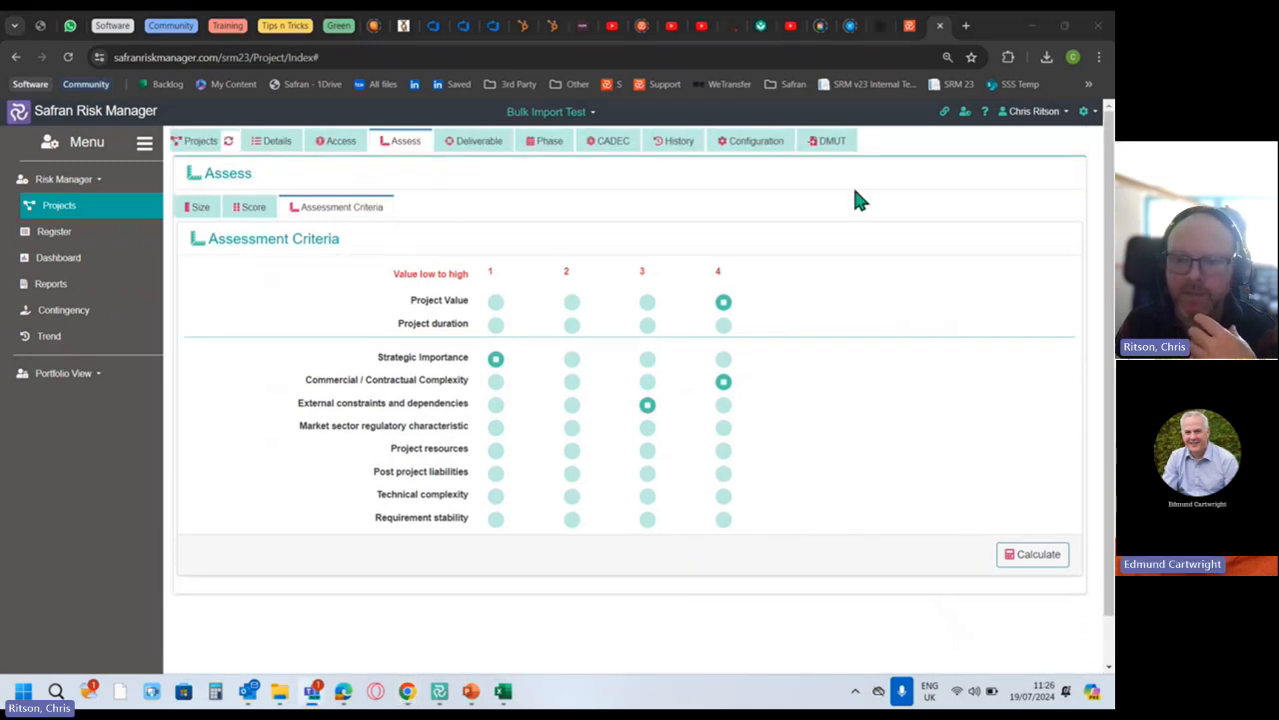
left_click(1046, 562)
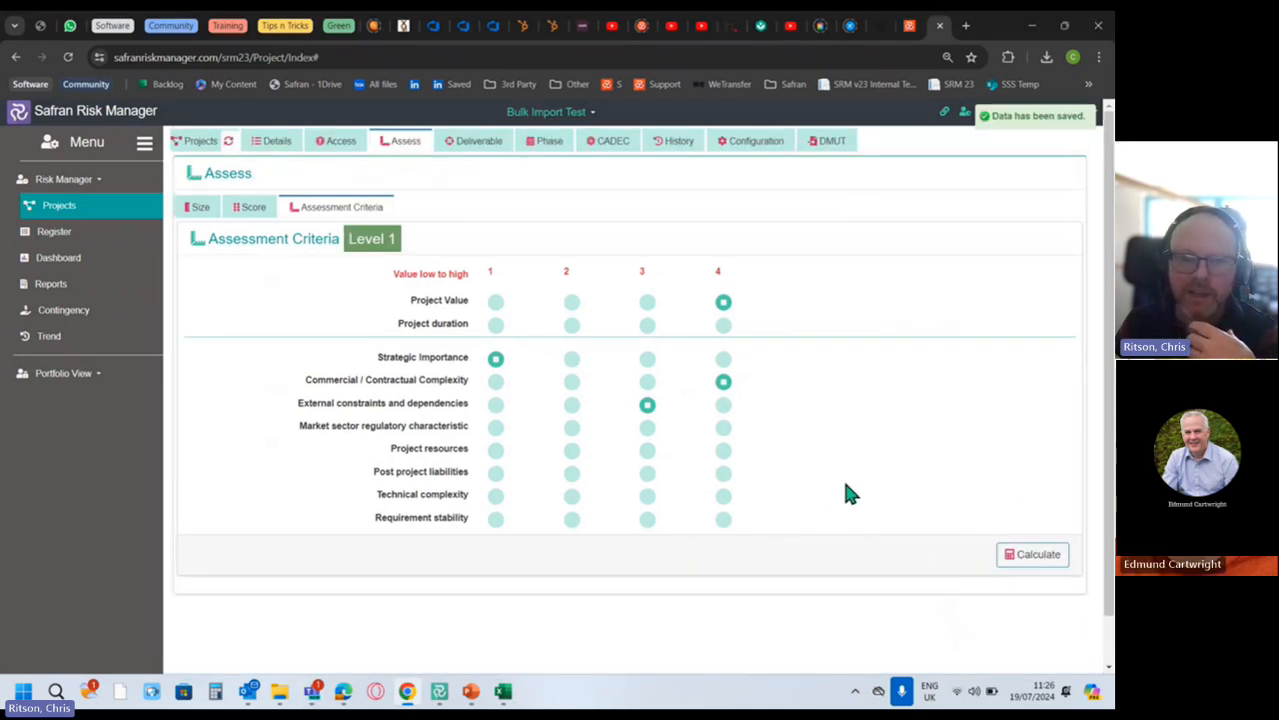
scroll(846, 491, "down", 1)
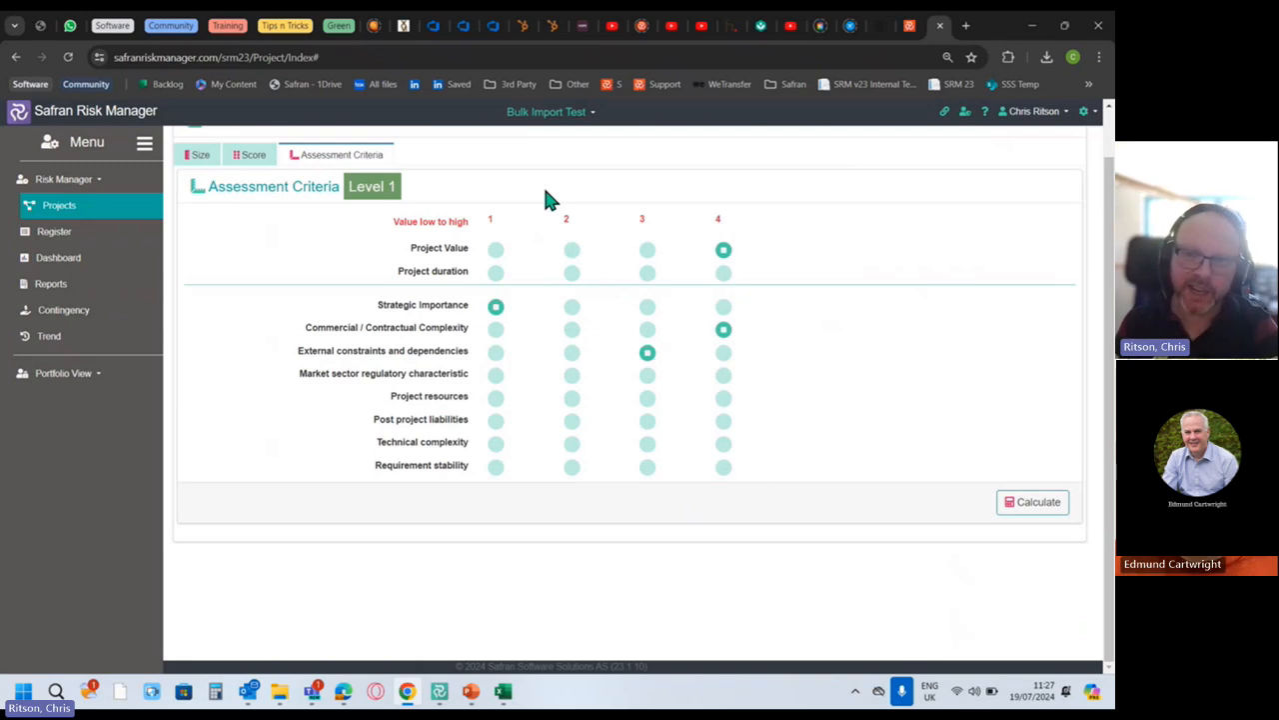
scroll(400, 235, "up", 1)
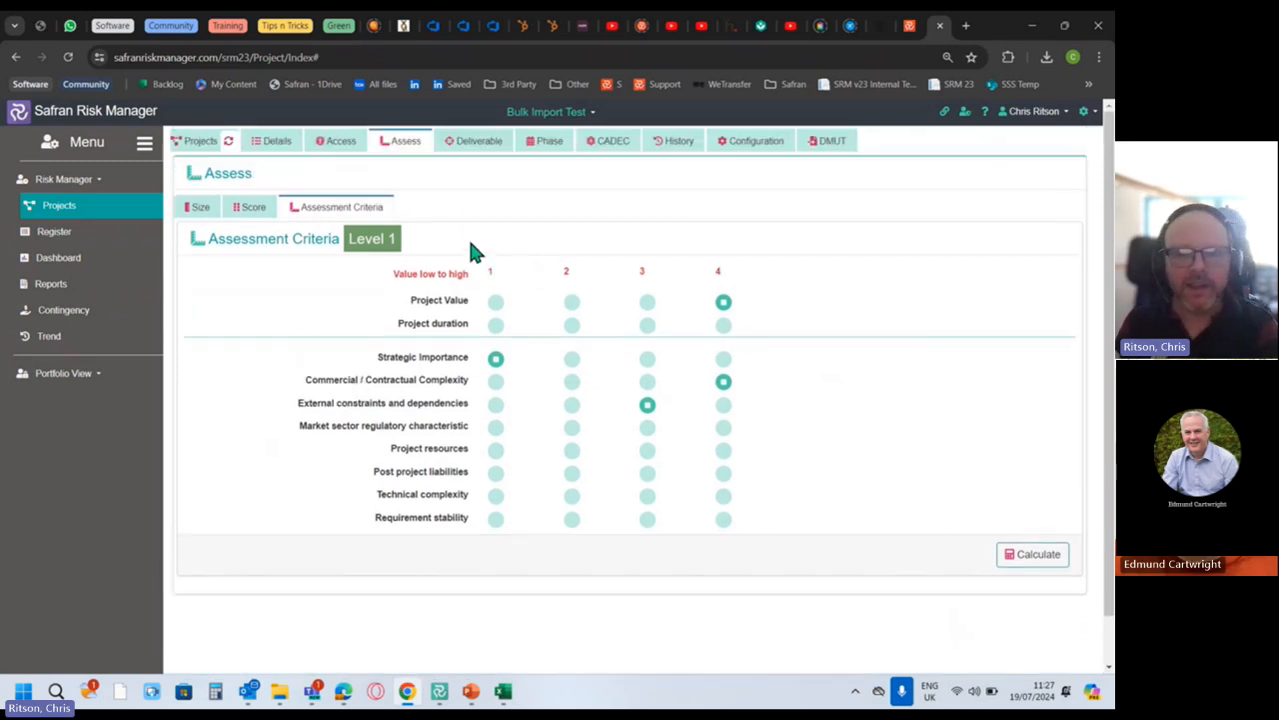
left_click(465, 148)
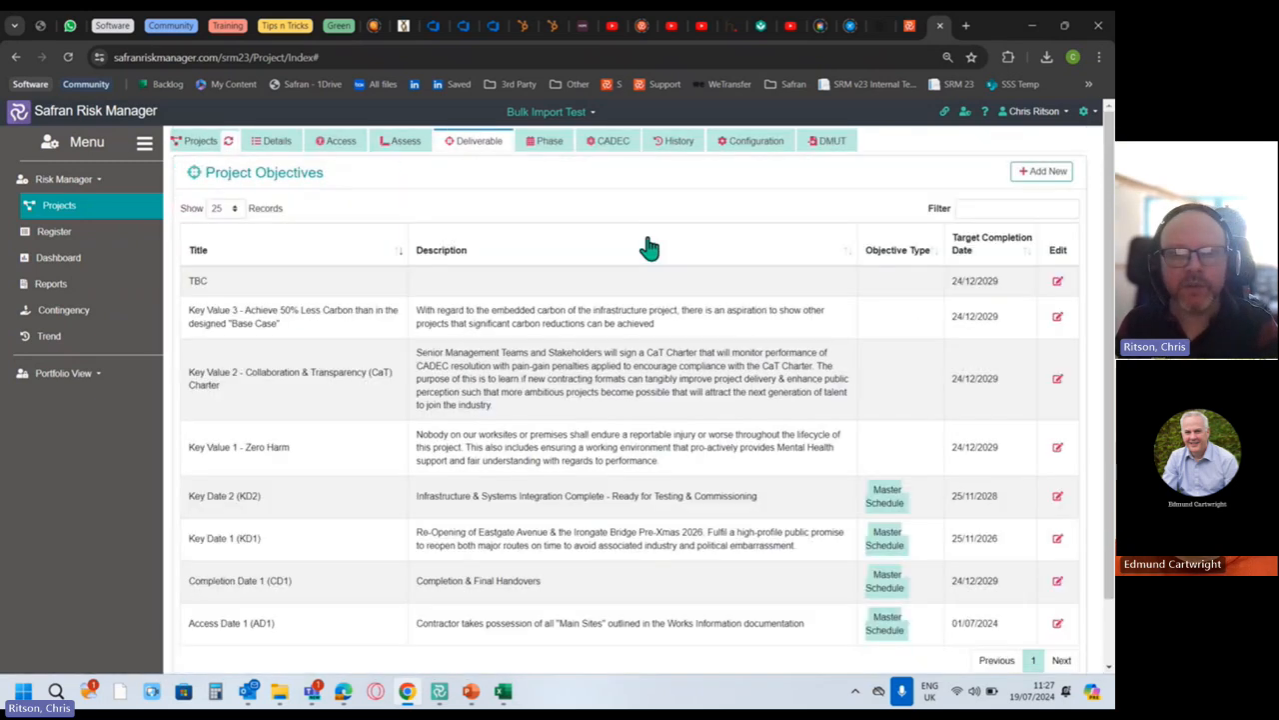
Sort the Project Objectives table by Title so Access Date 1 (AD1) is first.
left_click(288, 258)
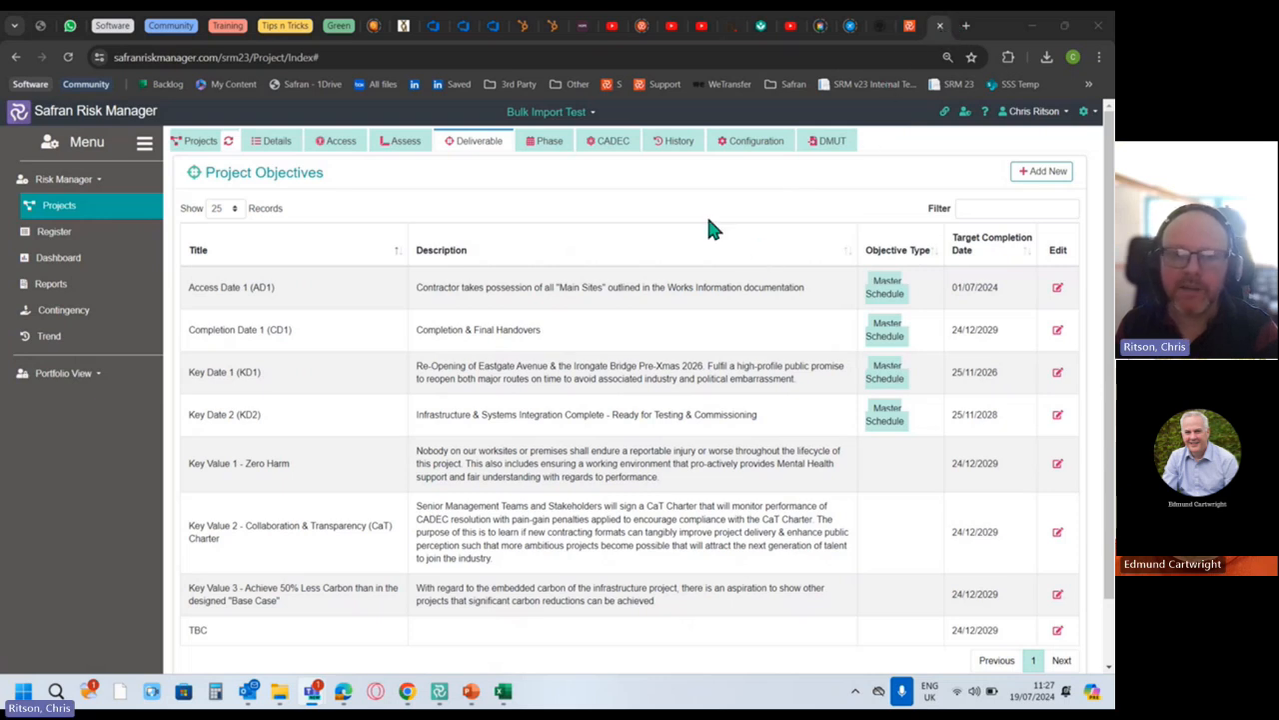
Review the project phases from TBC to Fit-Out, then move to the CADEC register.
left_click(543, 147)
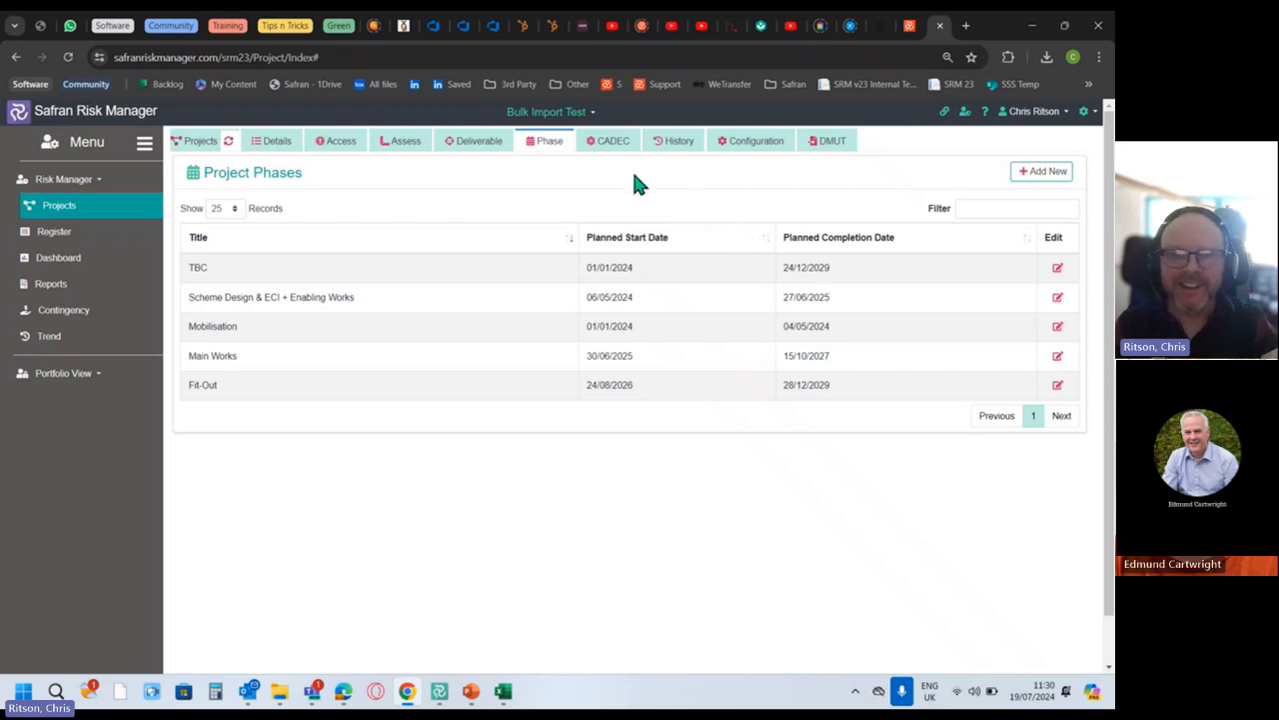
left_click(612, 148)
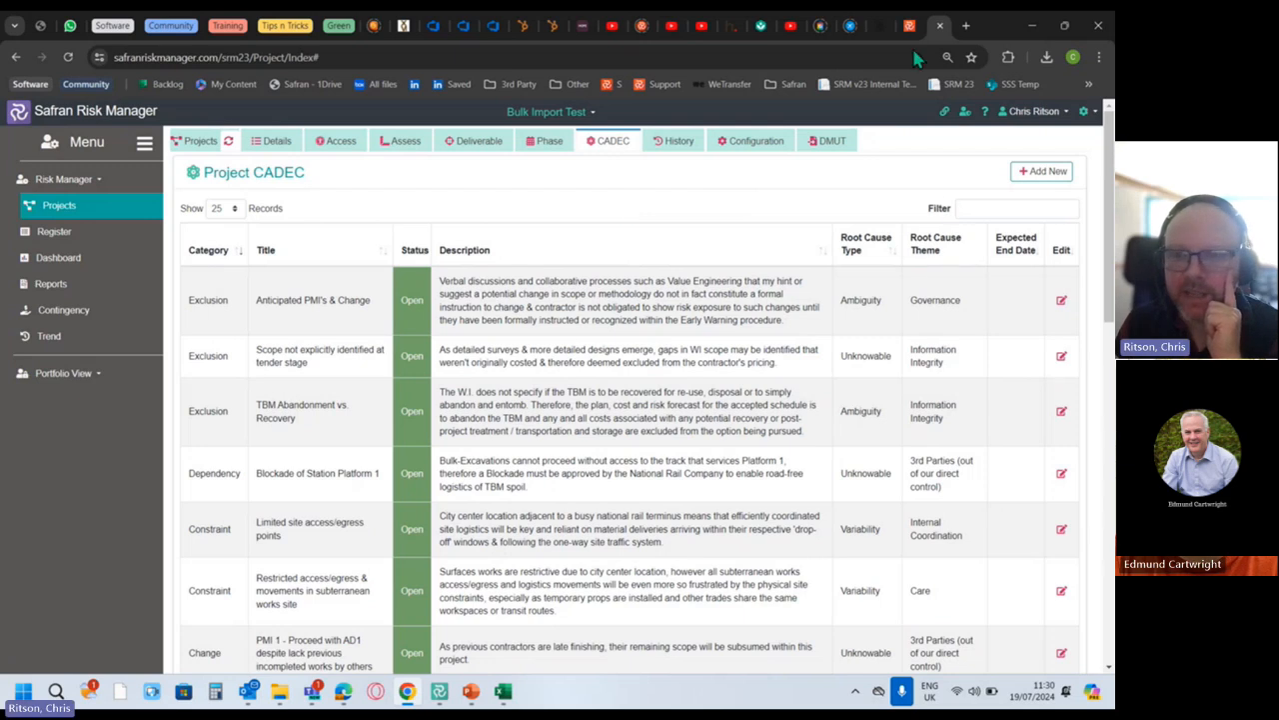
left_click(1044, 172)
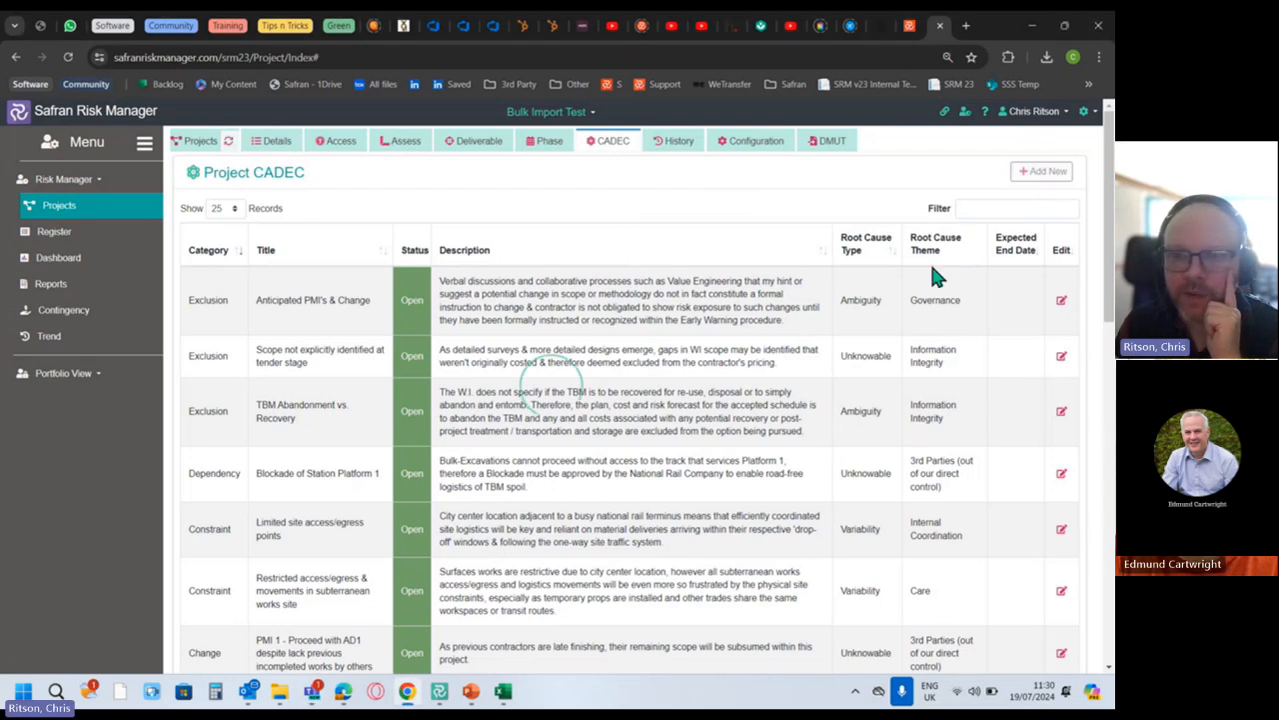
left_click(670, 286)
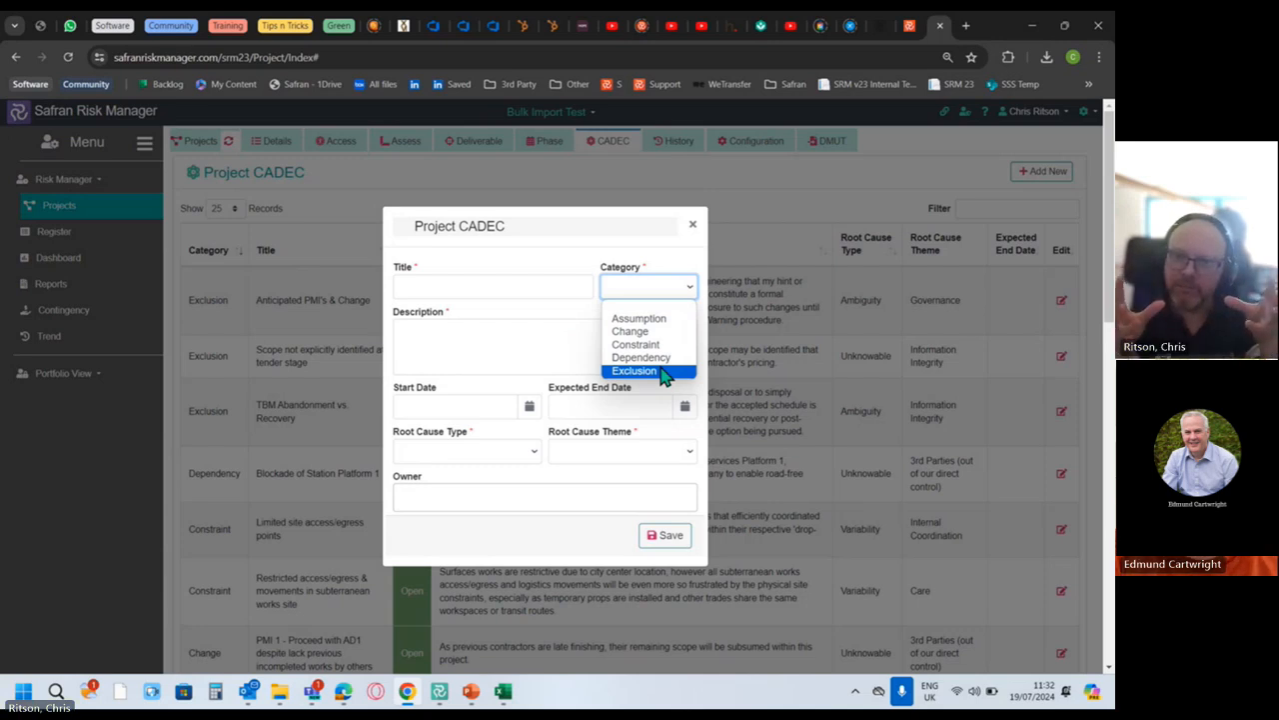
left_click(594, 245)
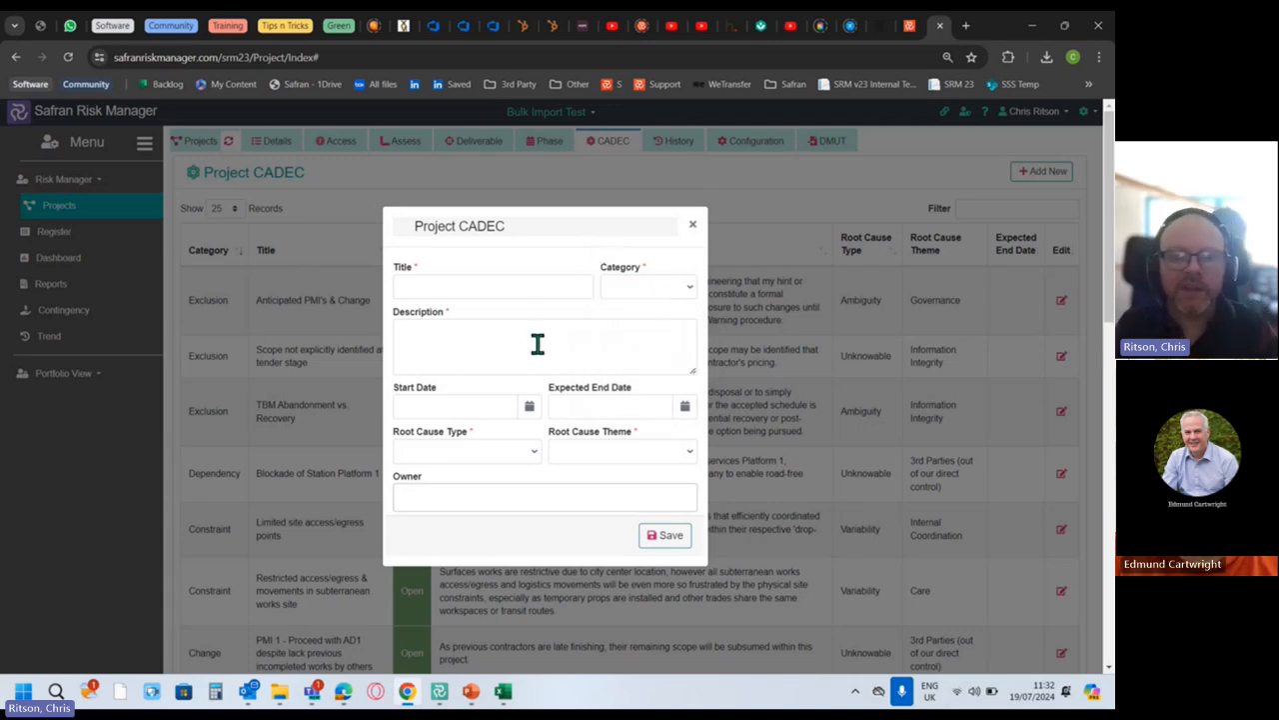
left_click(693, 234)
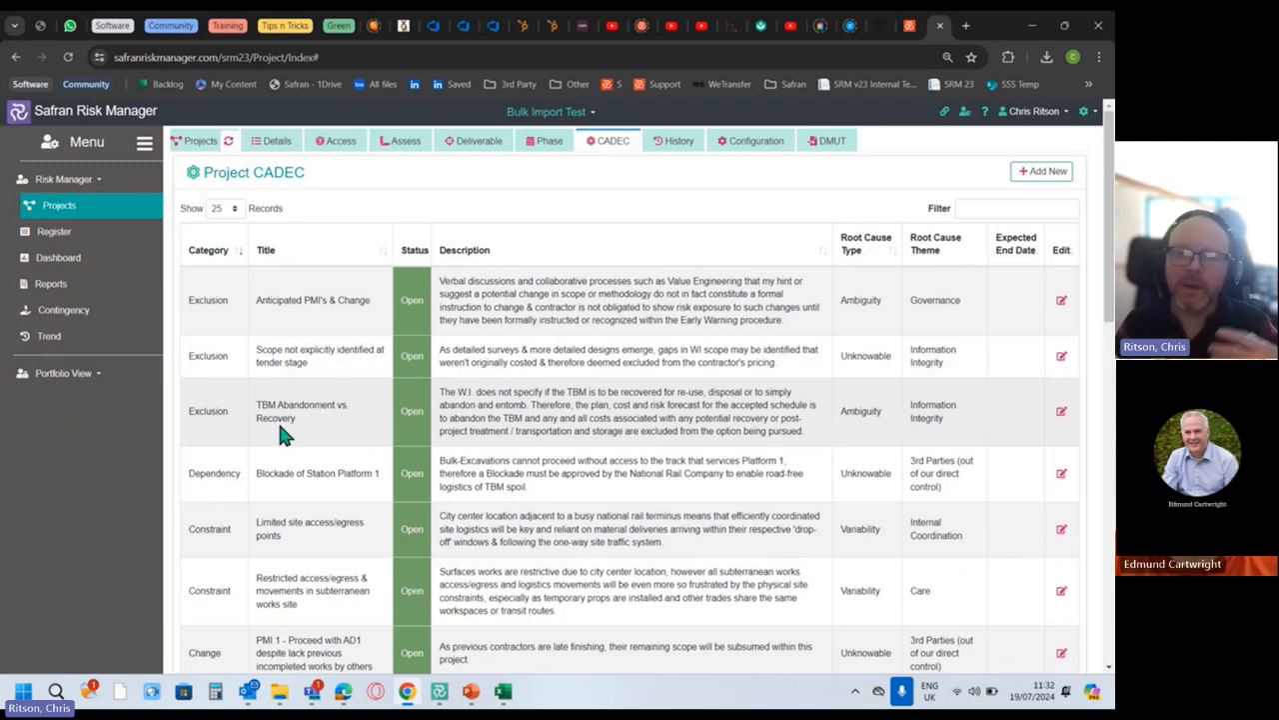
Select the TBM Abandonment vs. Recovery description text in row 3 and scroll the table slightly.
left_click_drag(442, 392, 607, 432)
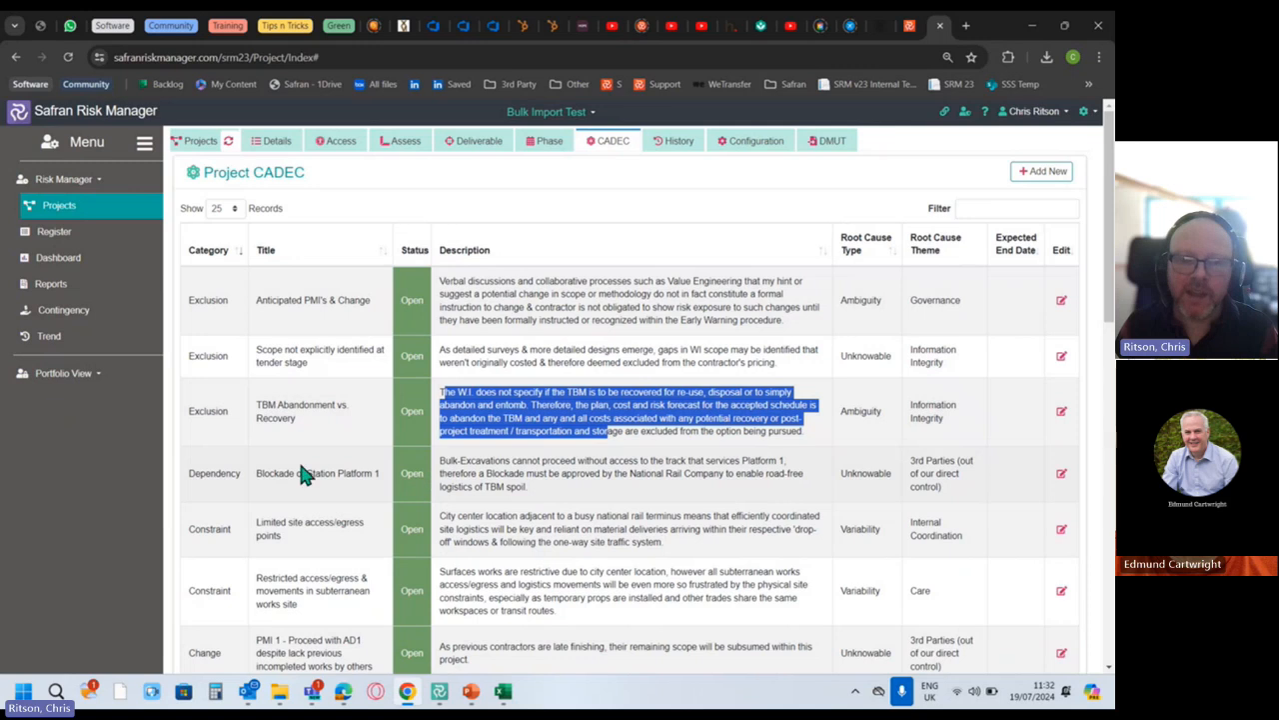
scroll(300, 468, "down", 1)
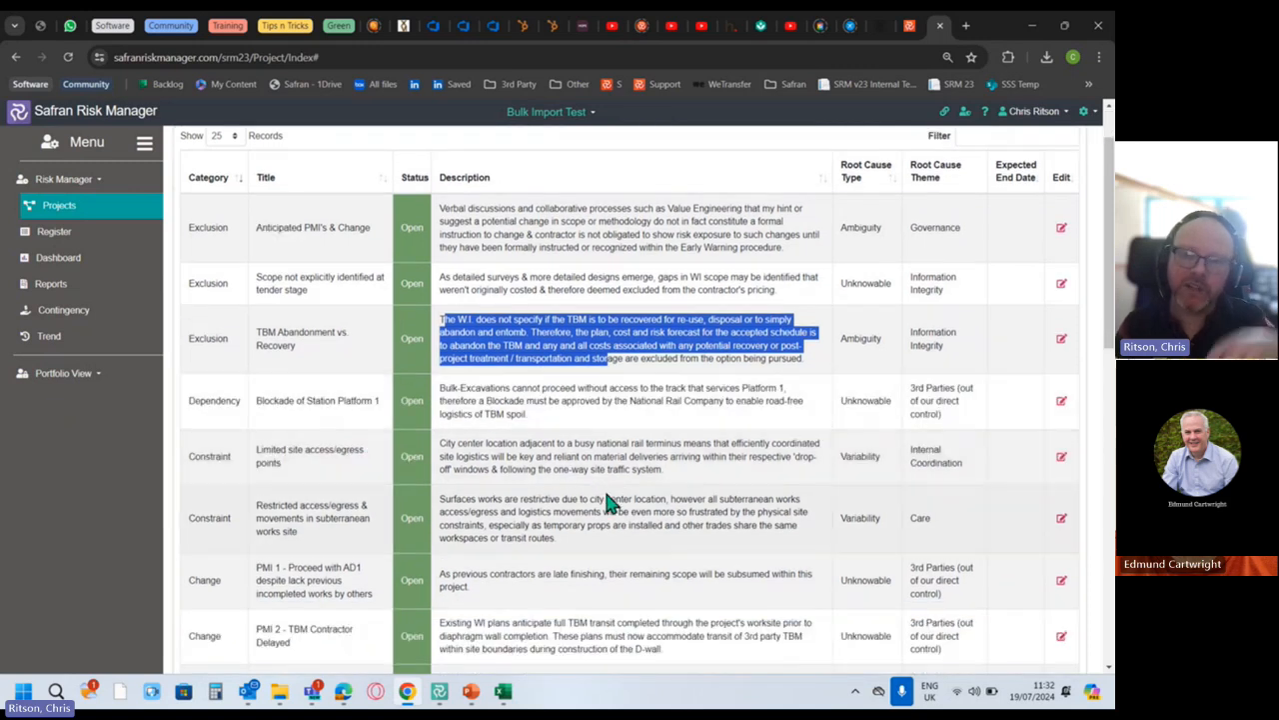